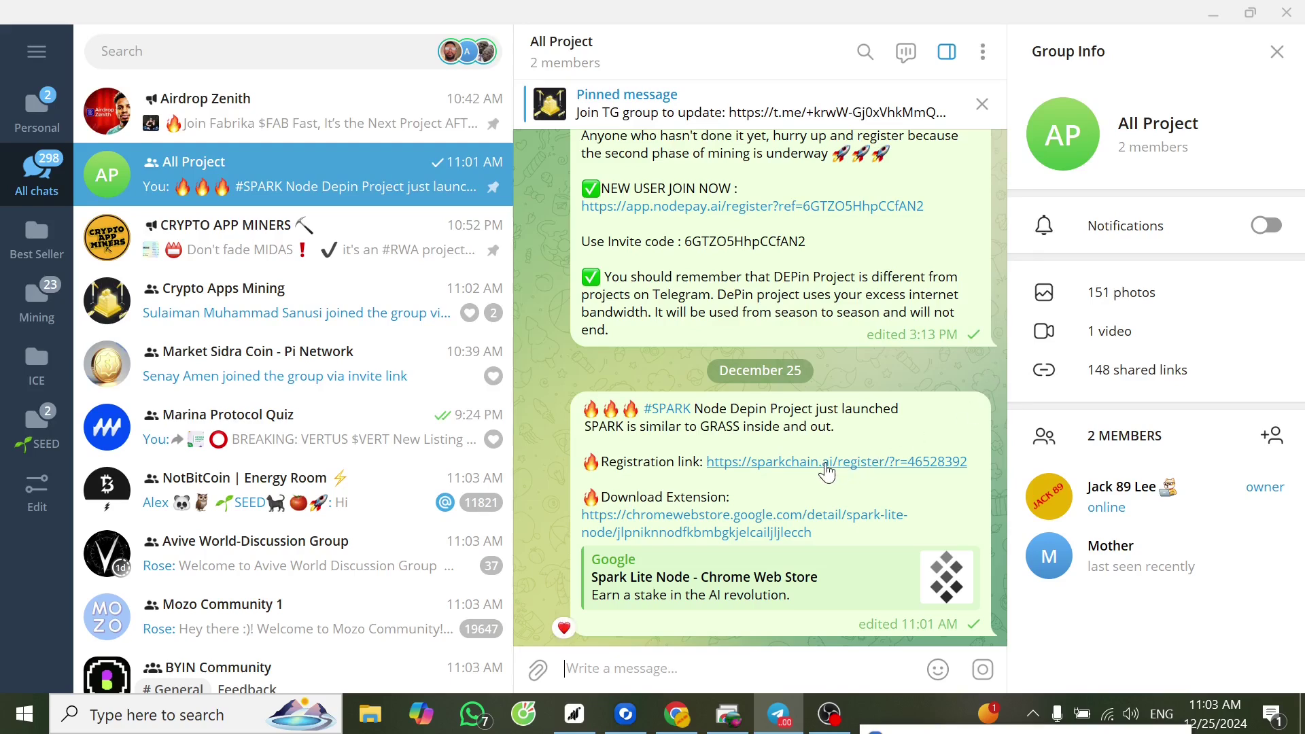
right_click(825, 471)
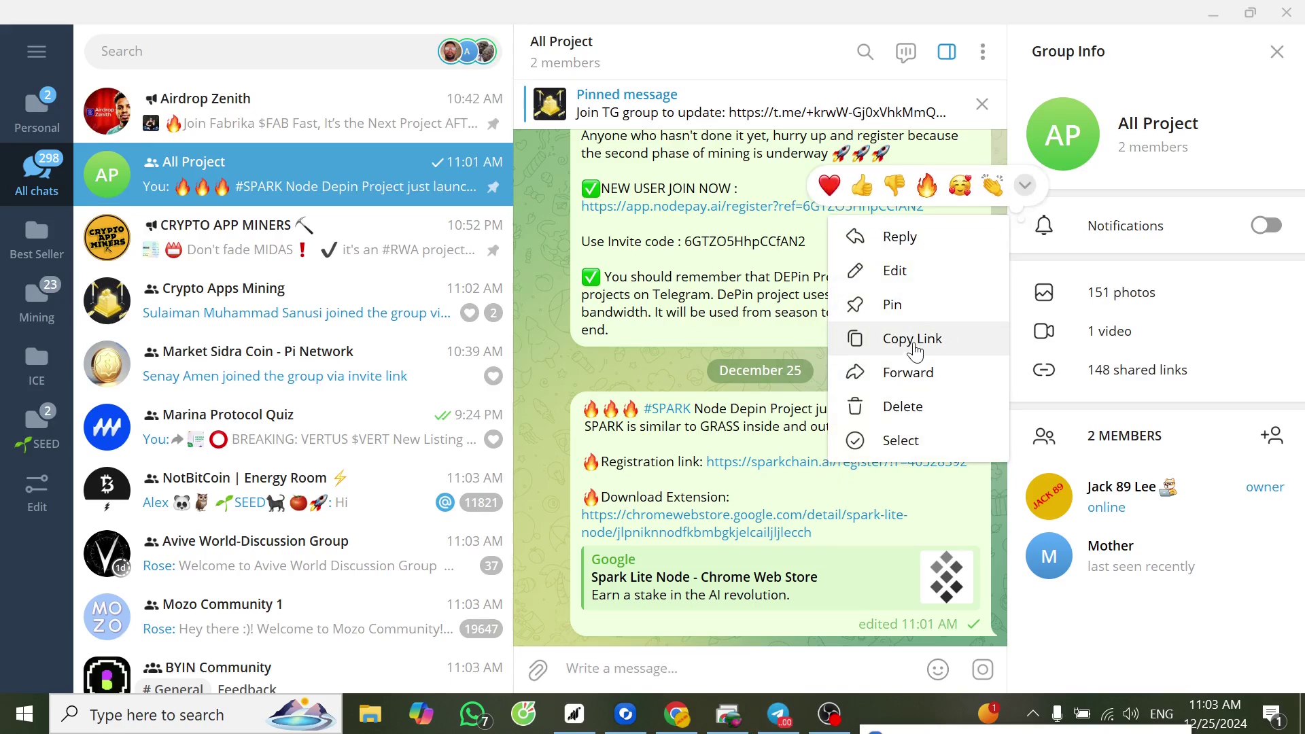
left_click(914, 345)
left_click(676, 713)
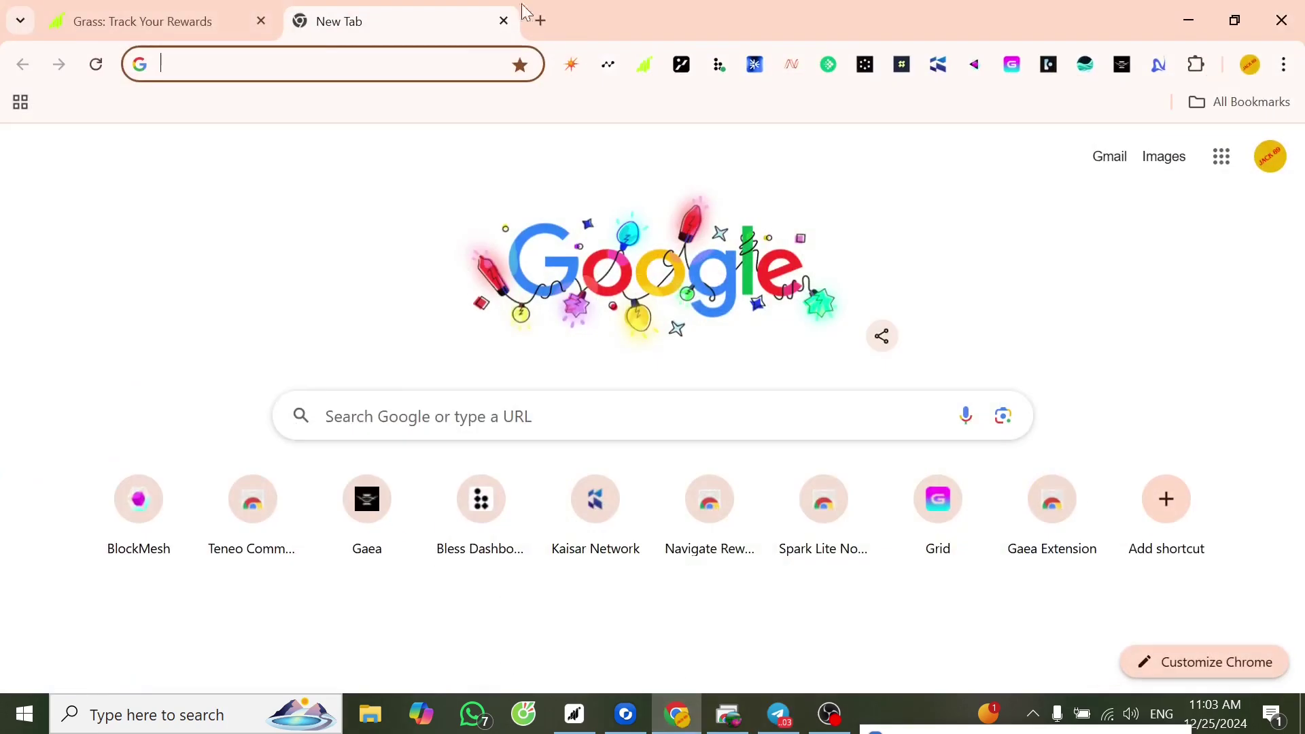
left_click(375, 67)
key("ctrl+v")
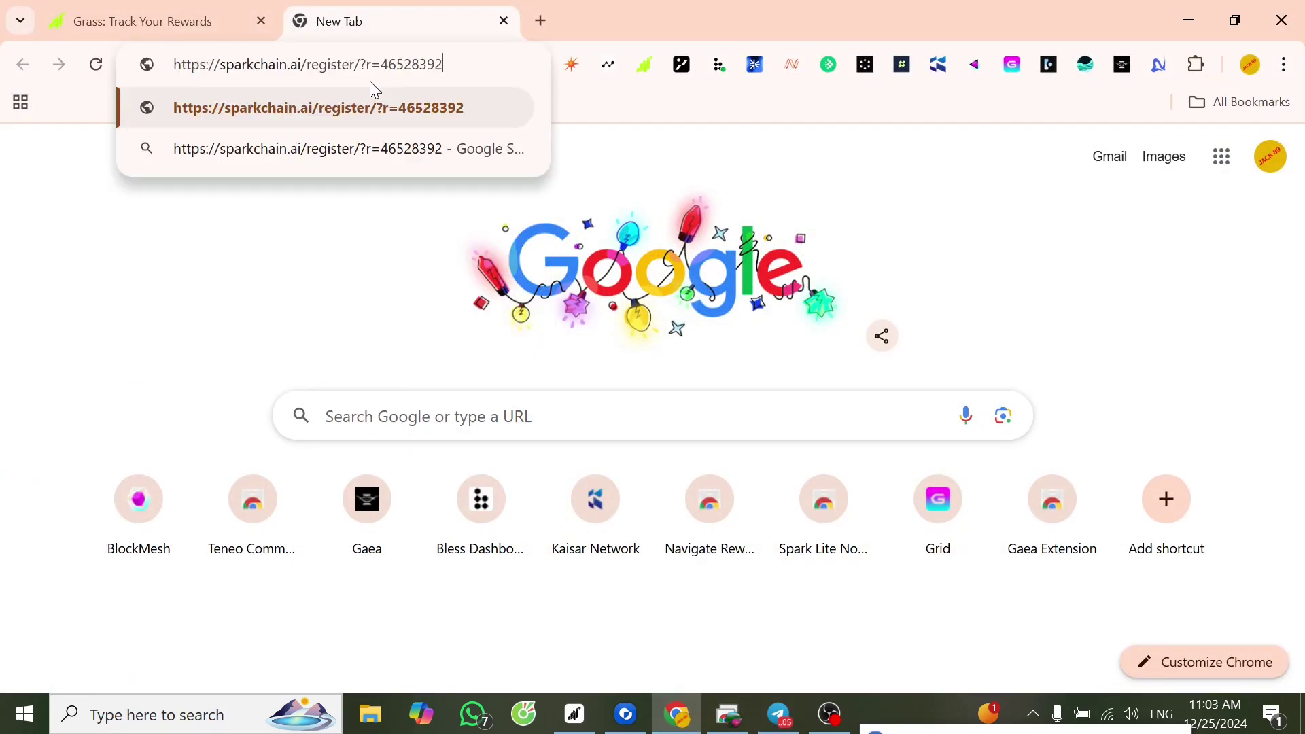
key("Return")
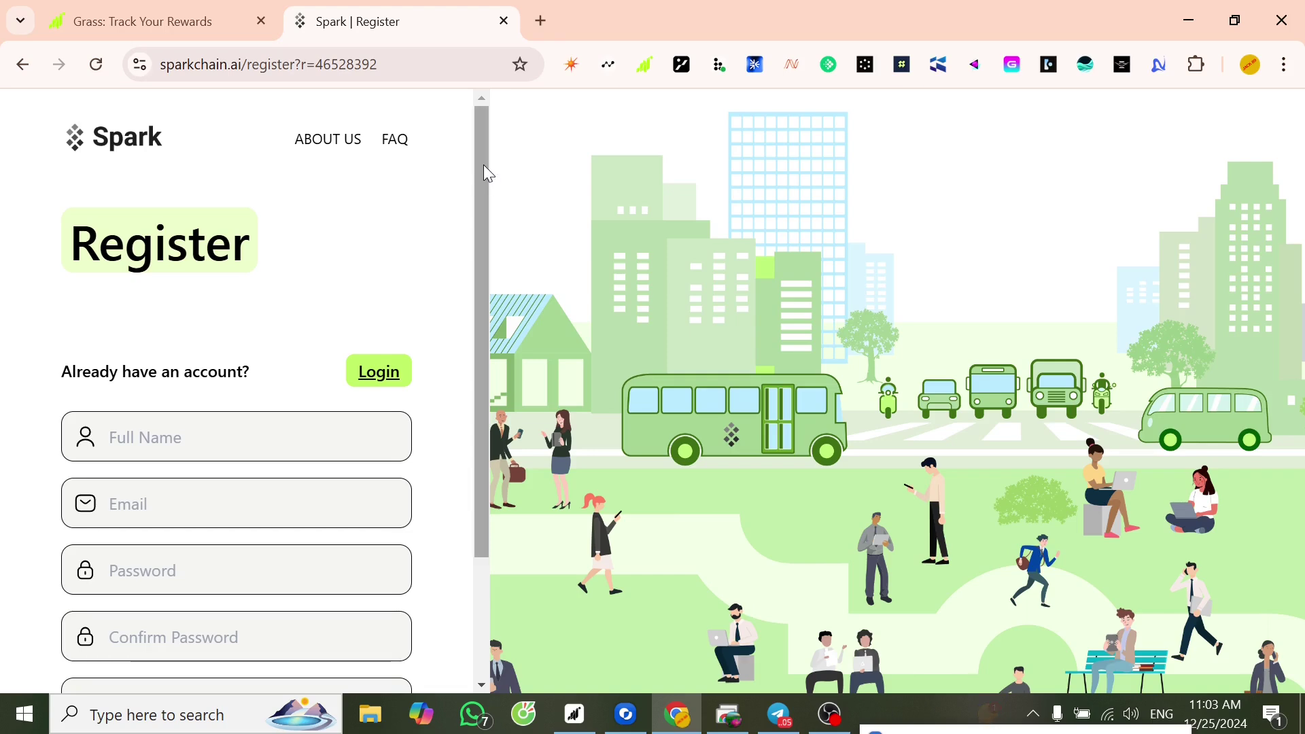
left_click_drag(483, 164, 464, 260)
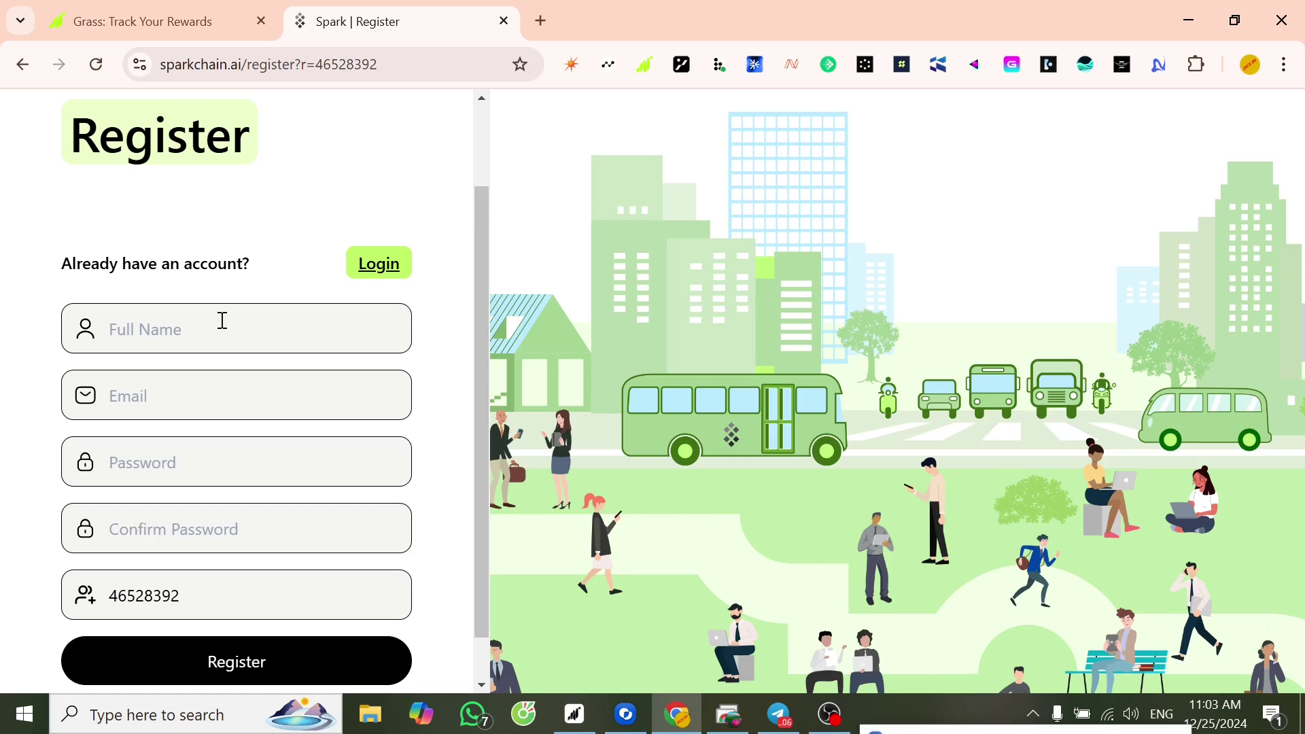
Step: Fill in full name, email and password on the Spark form and submit the registration
left_click(221, 320)
left_click(170, 395)
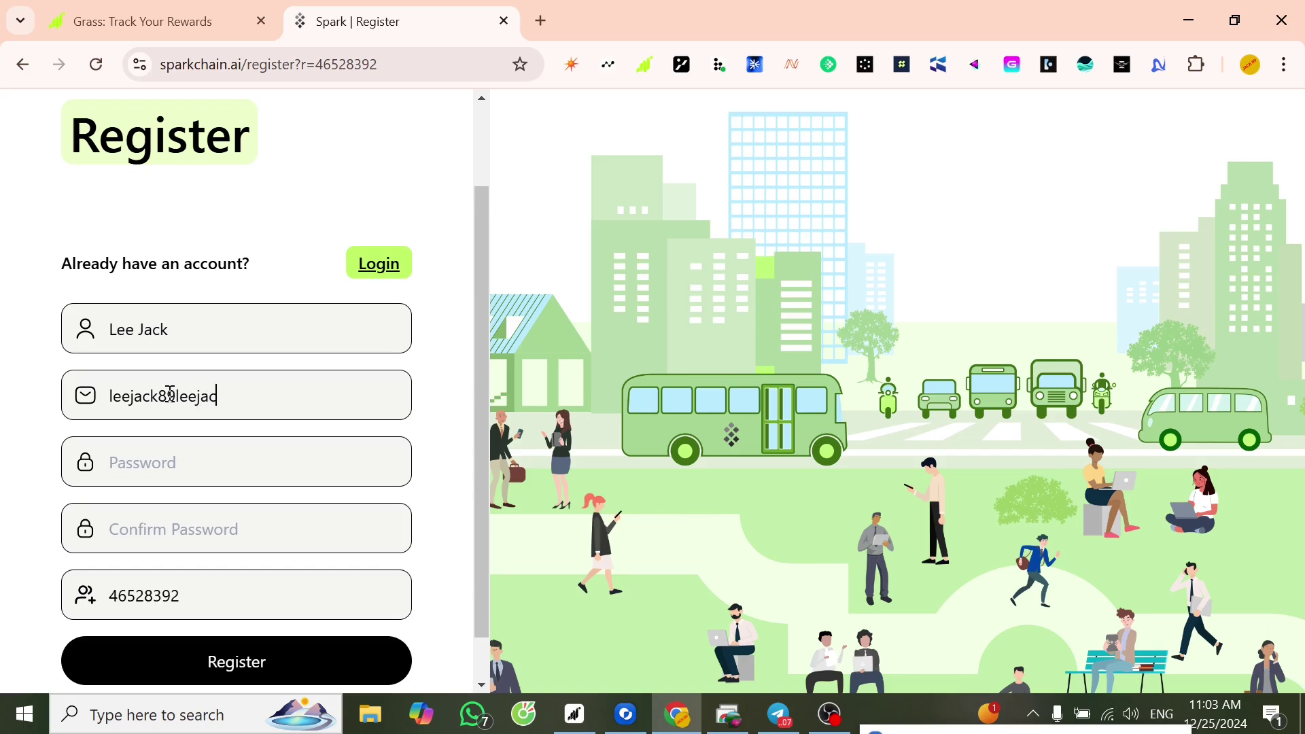
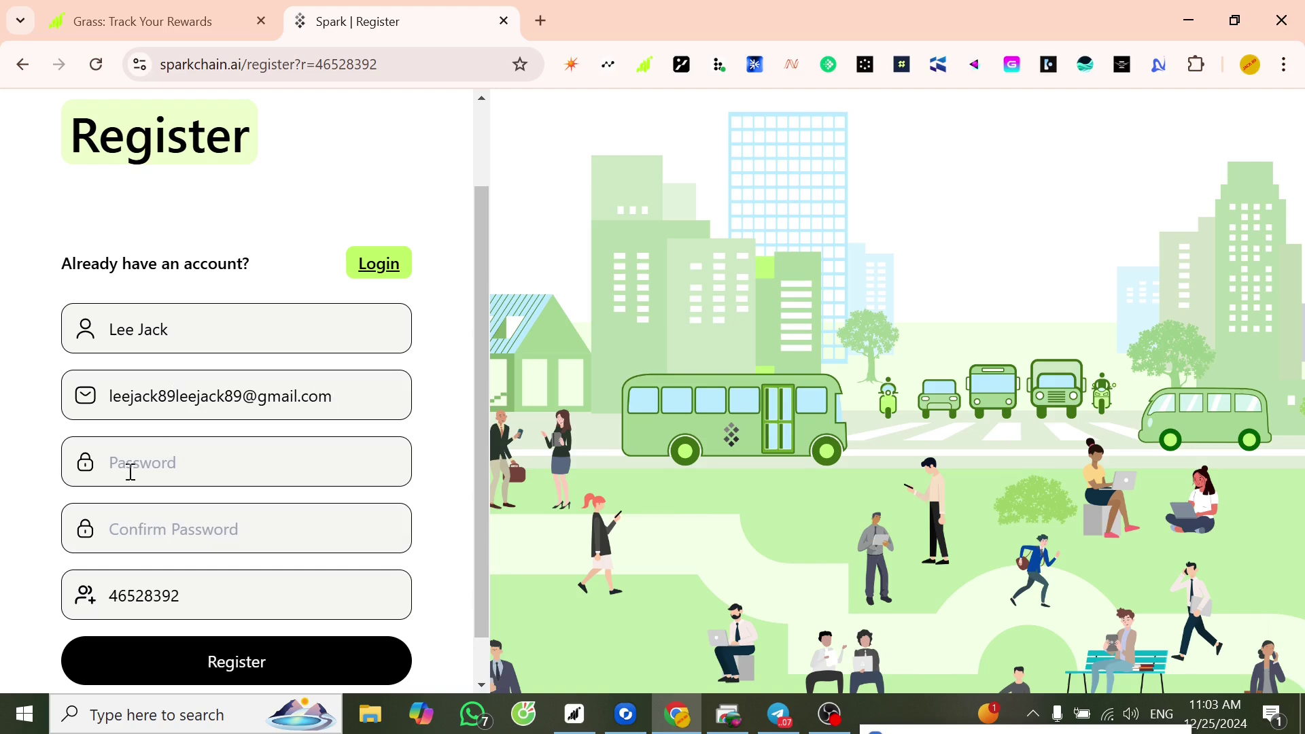
type("L")
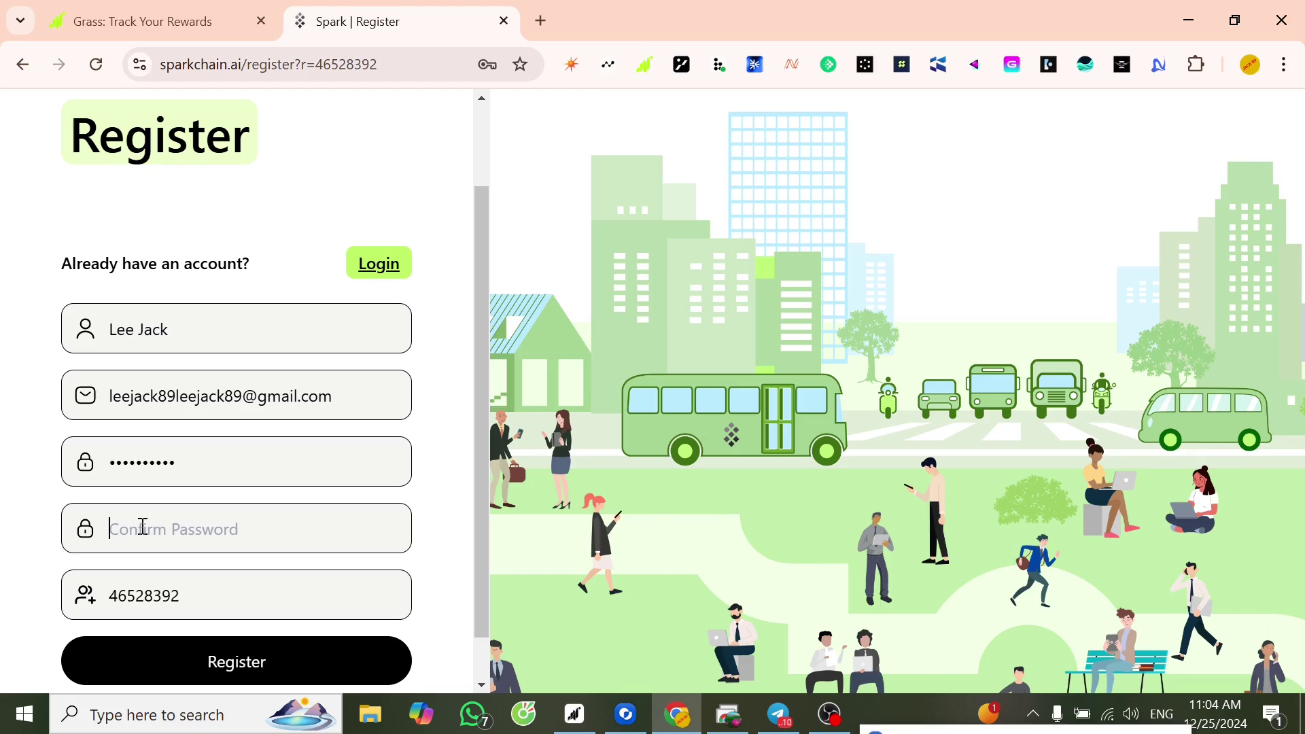
type("L")
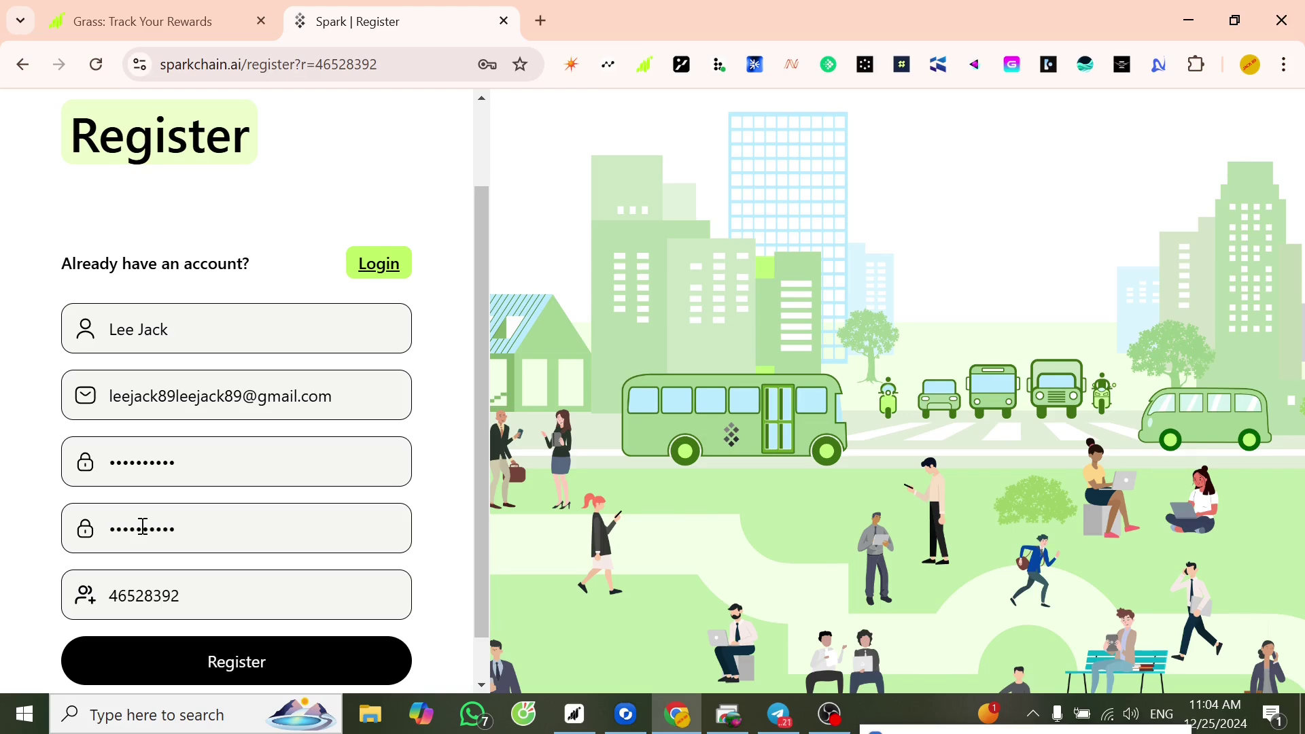
scroll(289, 531, "down", 1)
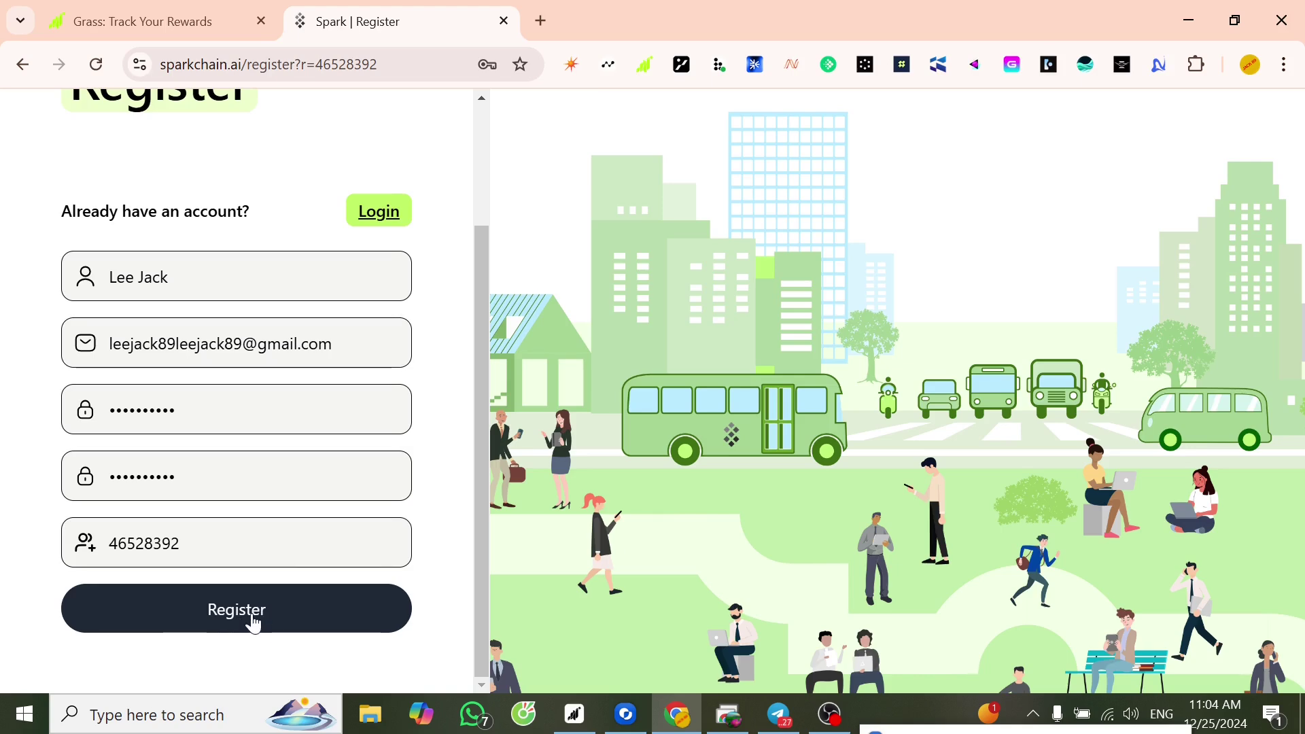
left_click(253, 622)
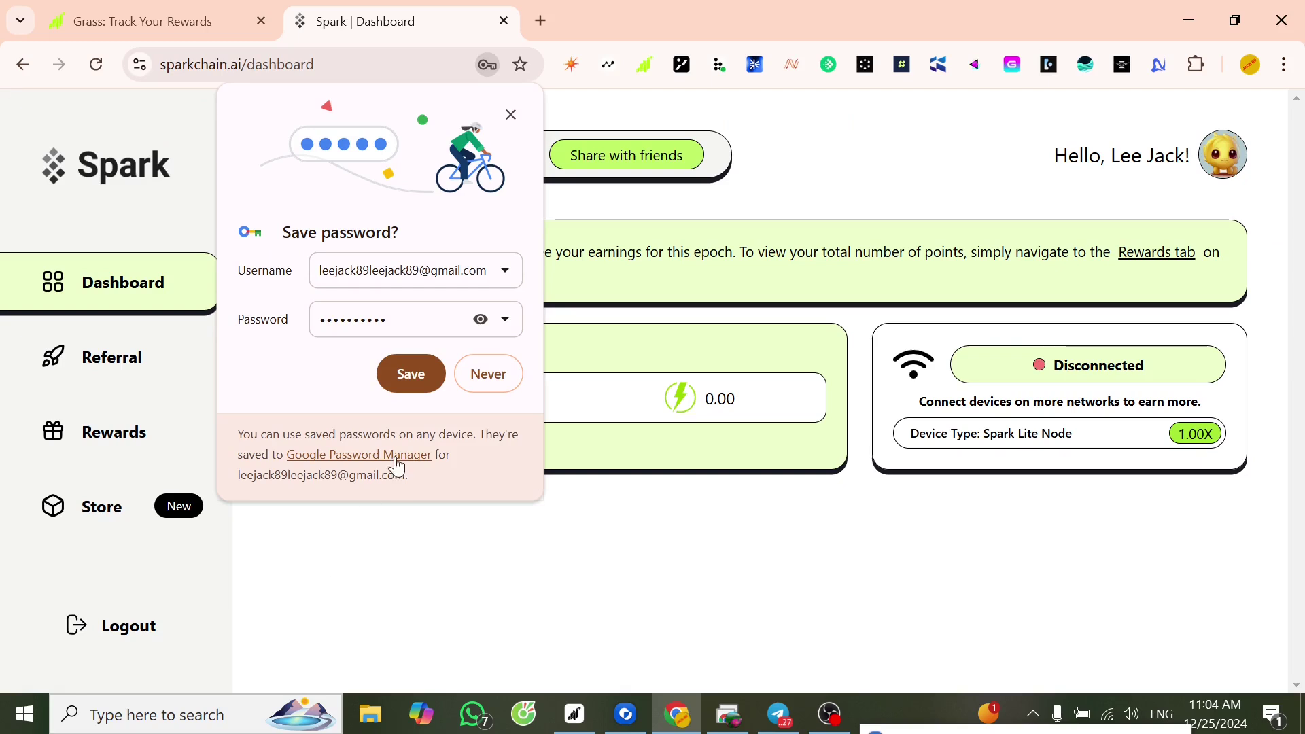
Step: Save the new Spark login in Chrome's password prompt
left_click(412, 372)
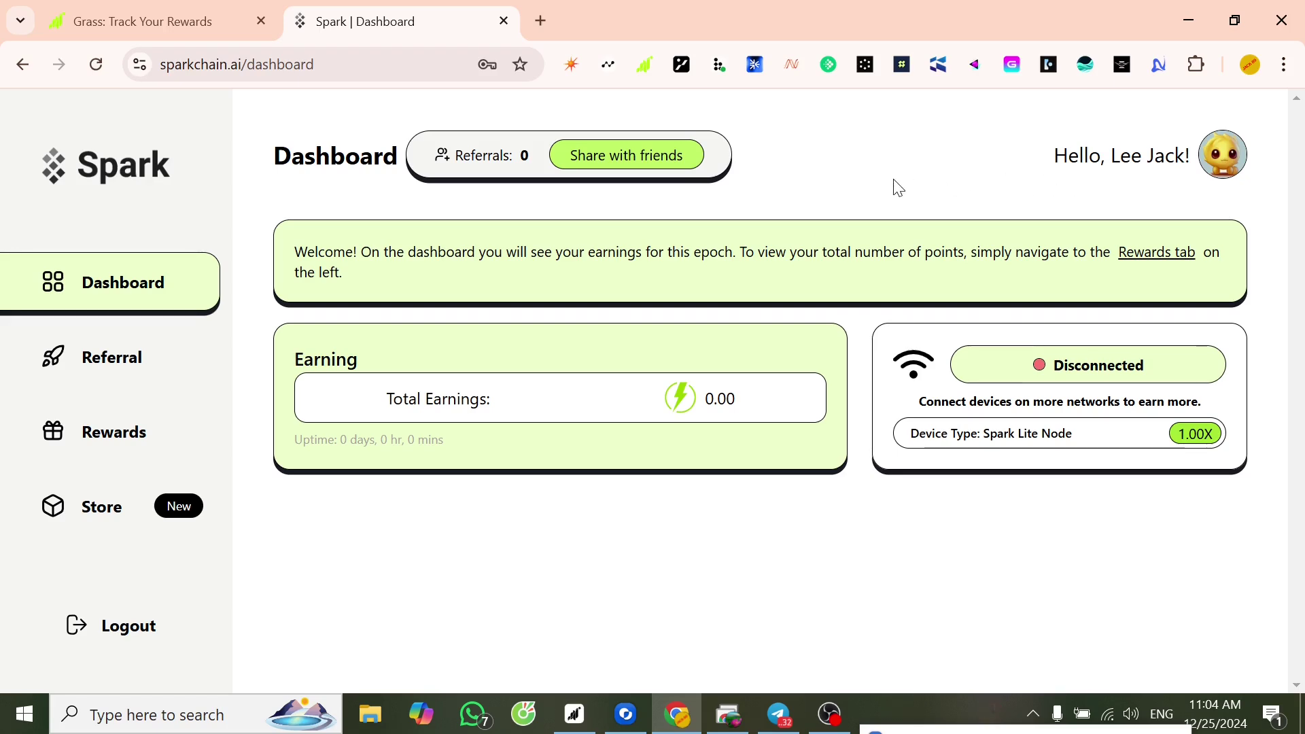
Step: Copy the Spark Lite Node extension link from the All Project chat in Telegram
left_click(779, 714)
right_click(765, 525)
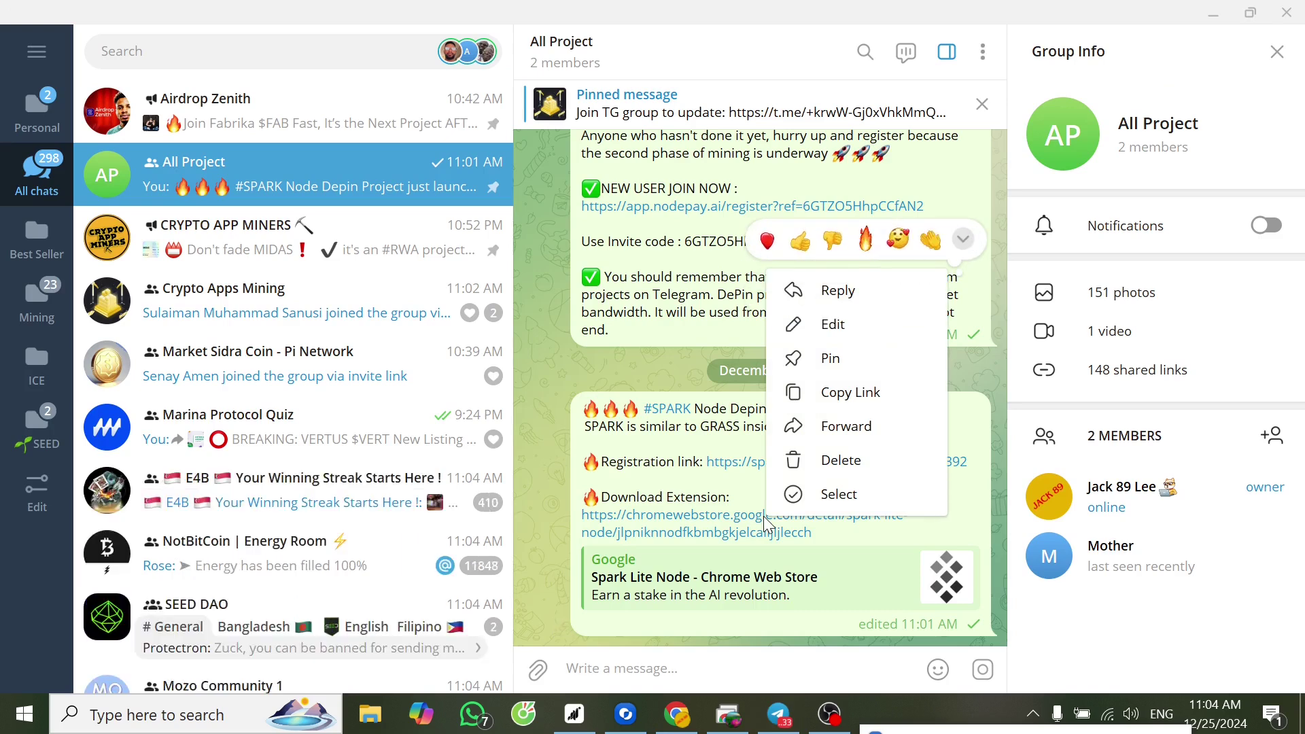
left_click(867, 396)
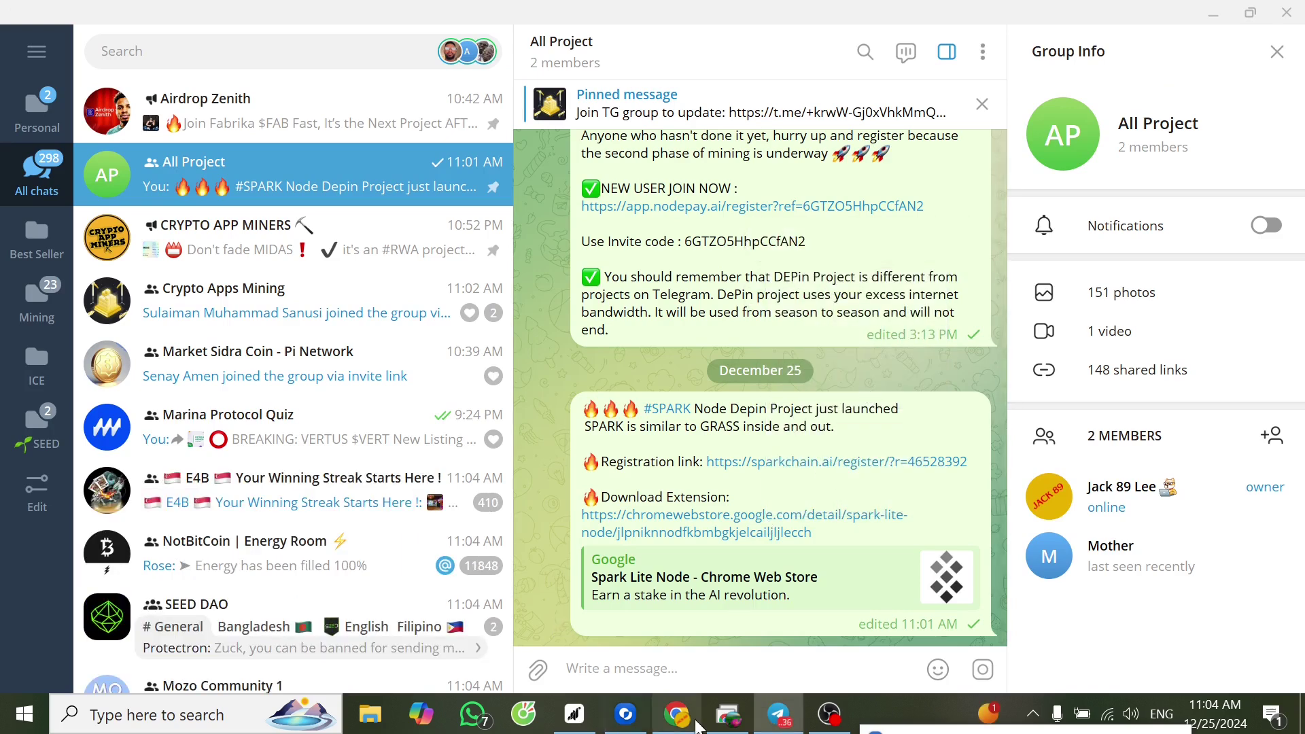
Step: Load the Spark Lite Node Chrome Web Store page in a new browser tab
left_click(676, 714)
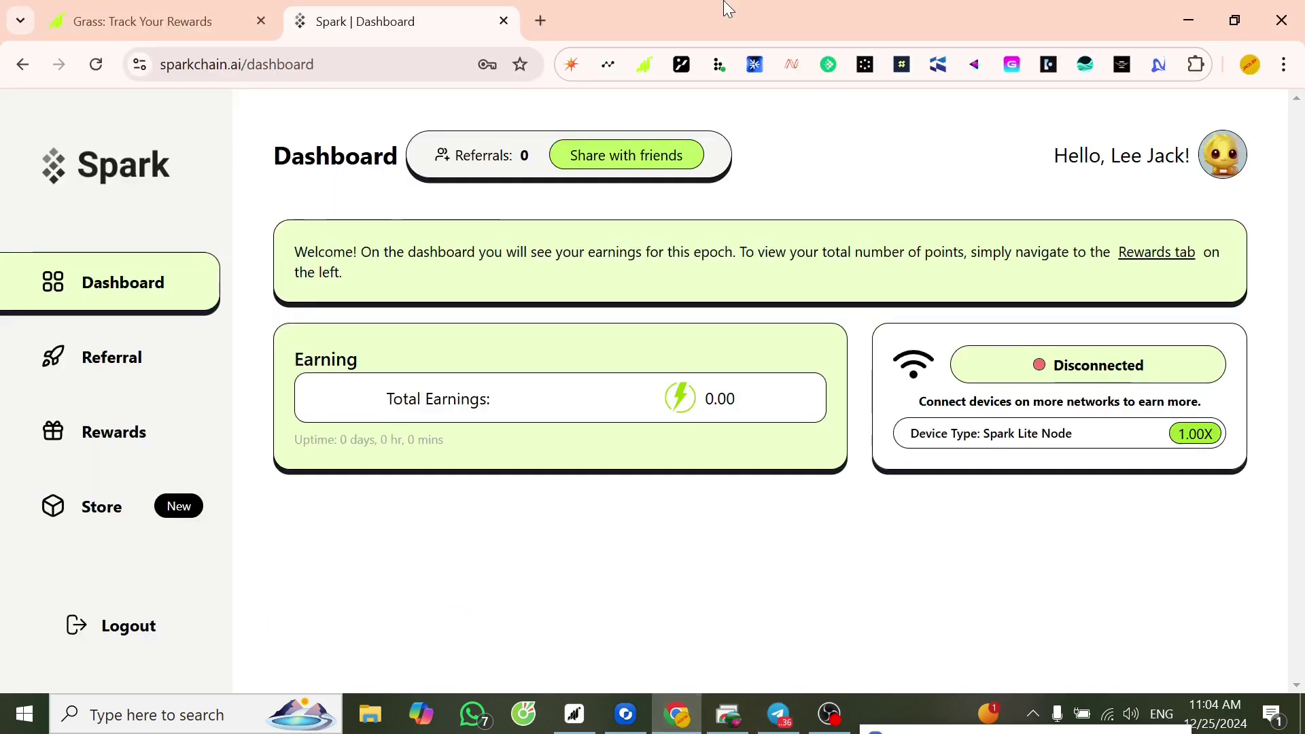
left_click(538, 22)
left_click(373, 66)
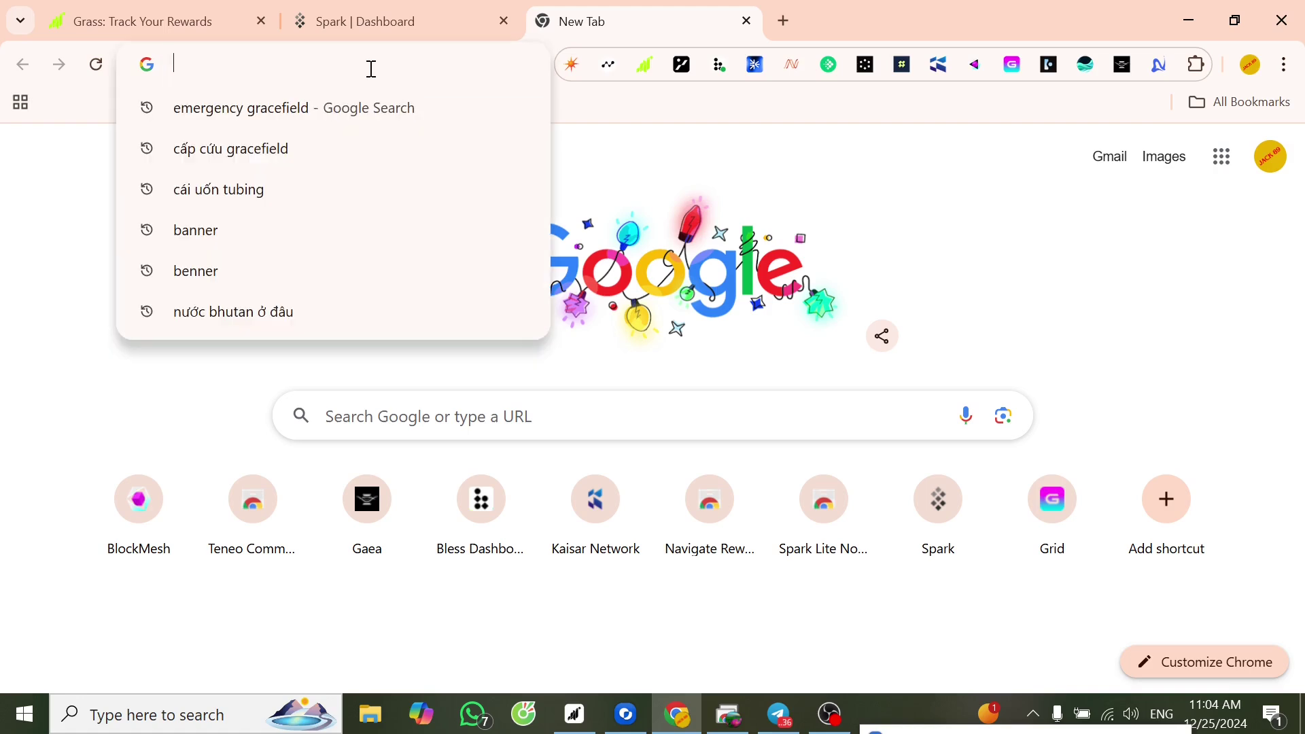
type("https://chromewebstore.google.com/detail/spark-lite-node/jlpniknnodfkbmbgkjelcailjljlecch")
key("Return")
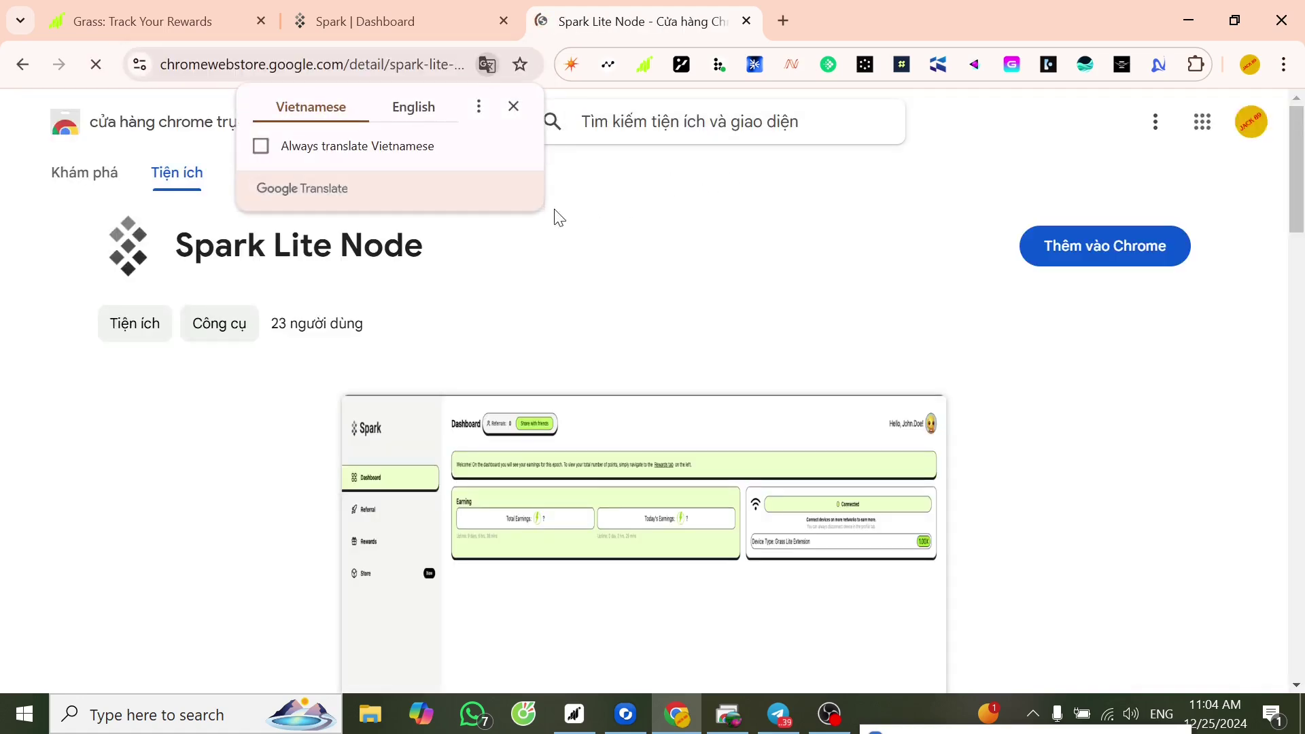
Step: Translate the store page to English and add the Spark Lite Node extension to Chrome
left_click(418, 112)
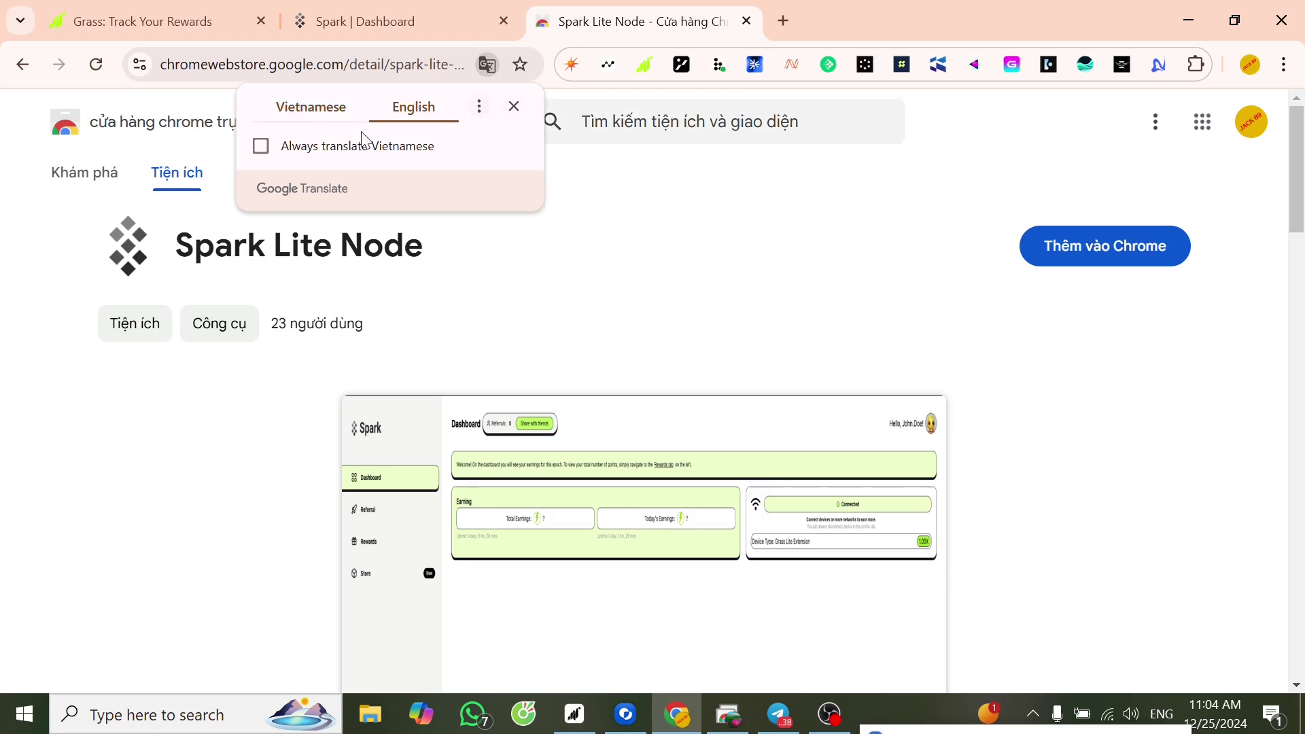
left_click(515, 107)
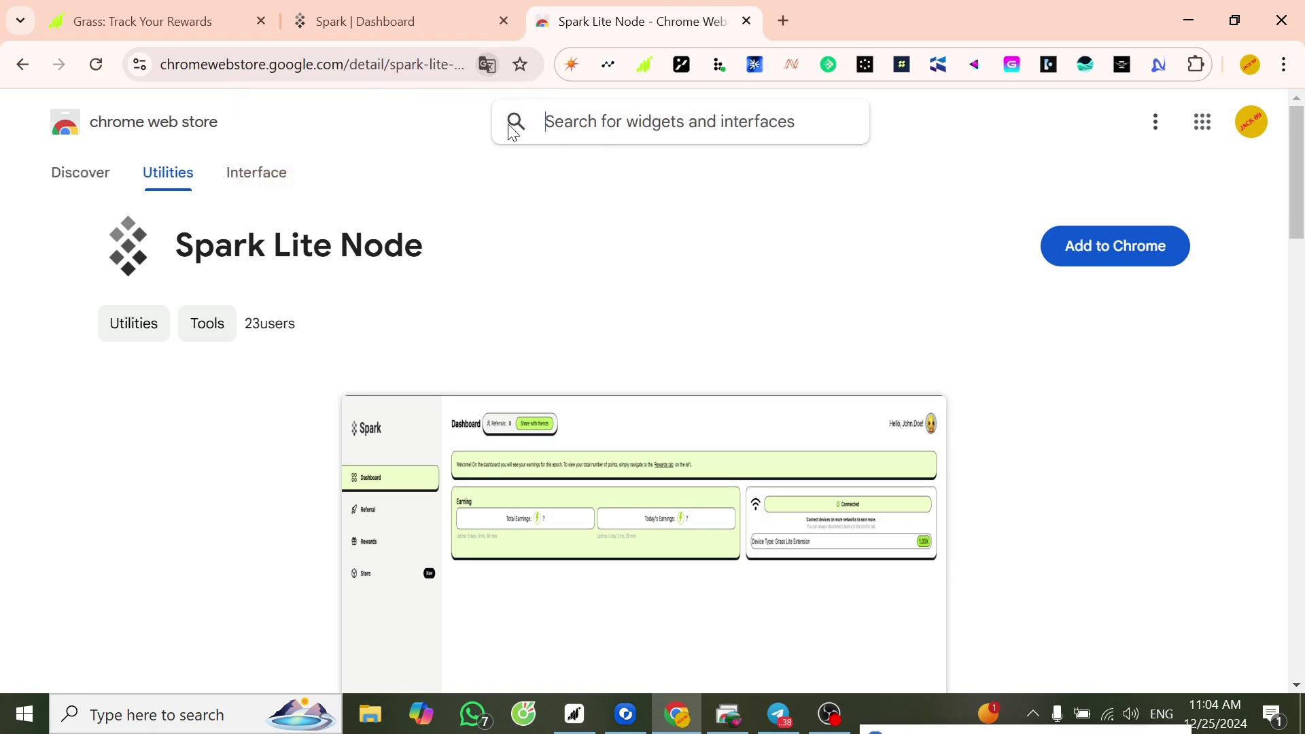
left_click(1116, 255)
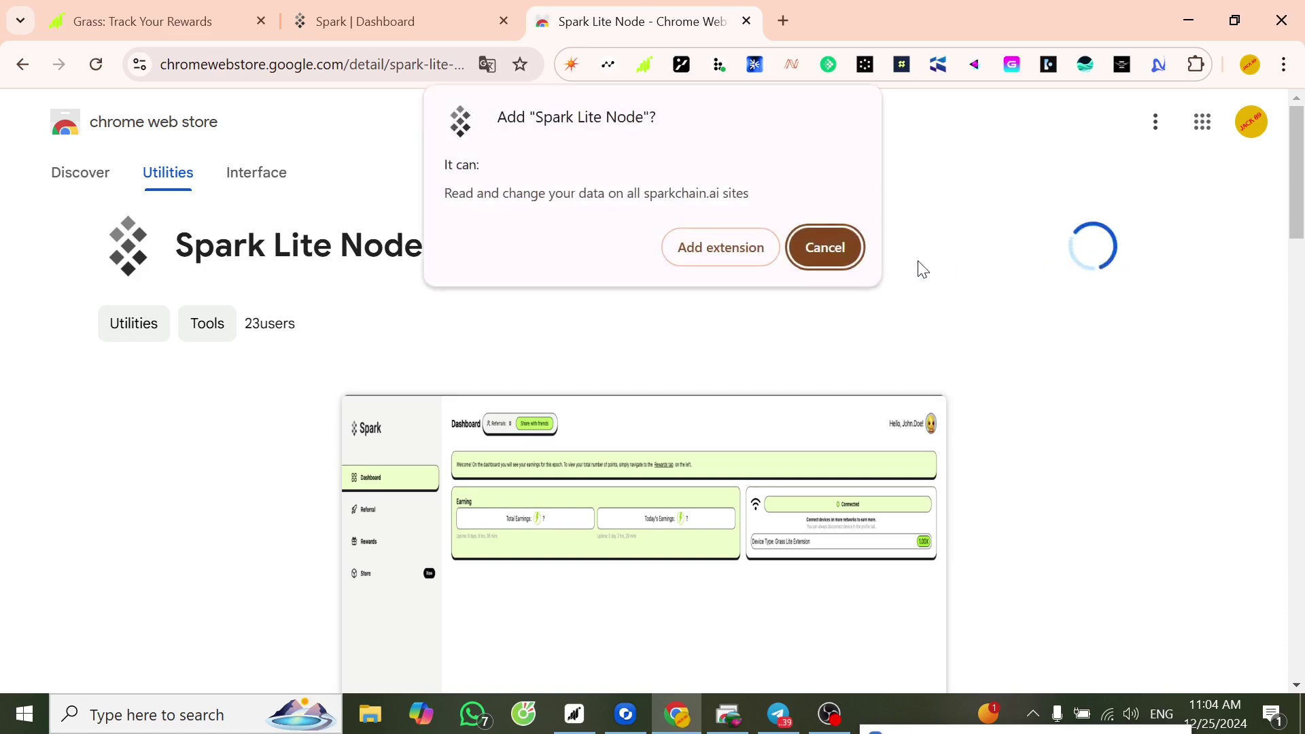
left_click(721, 252)
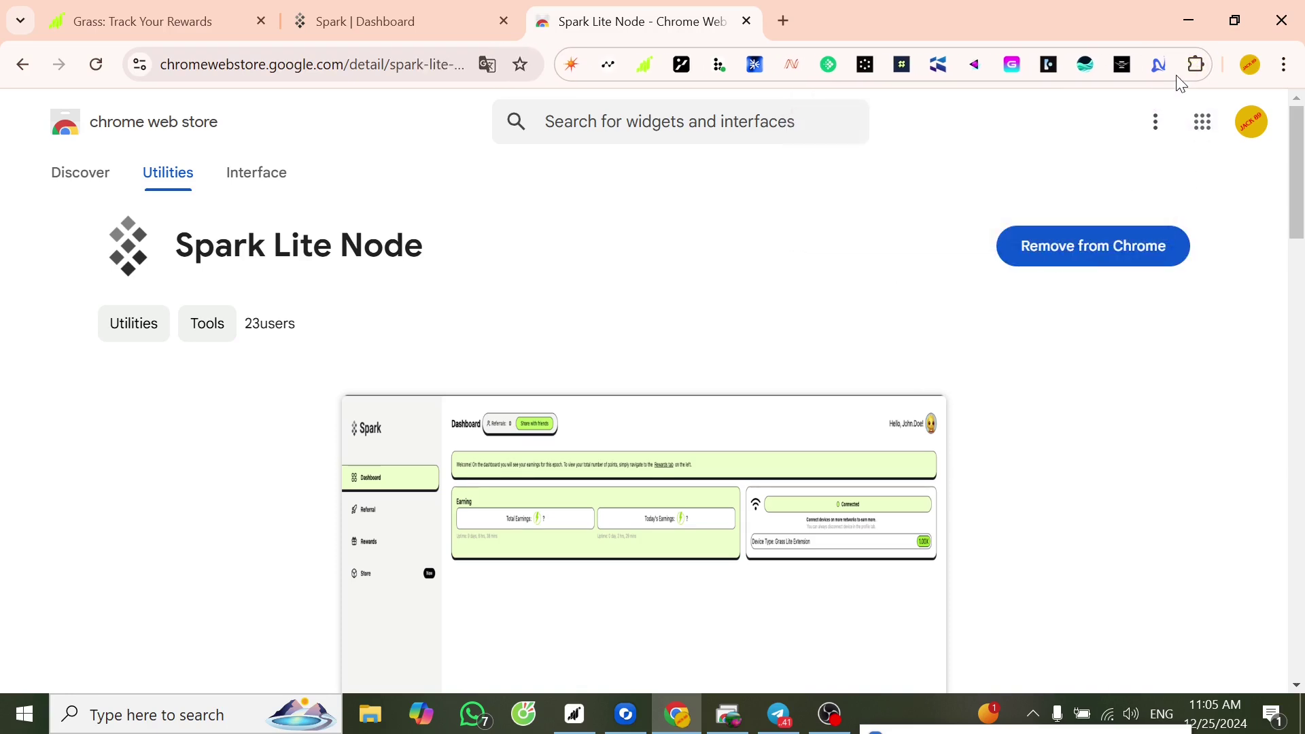
Step: Pin Spark Lite Node to the toolbar, log in to the extension and reopen its popup
left_click(1194, 69)
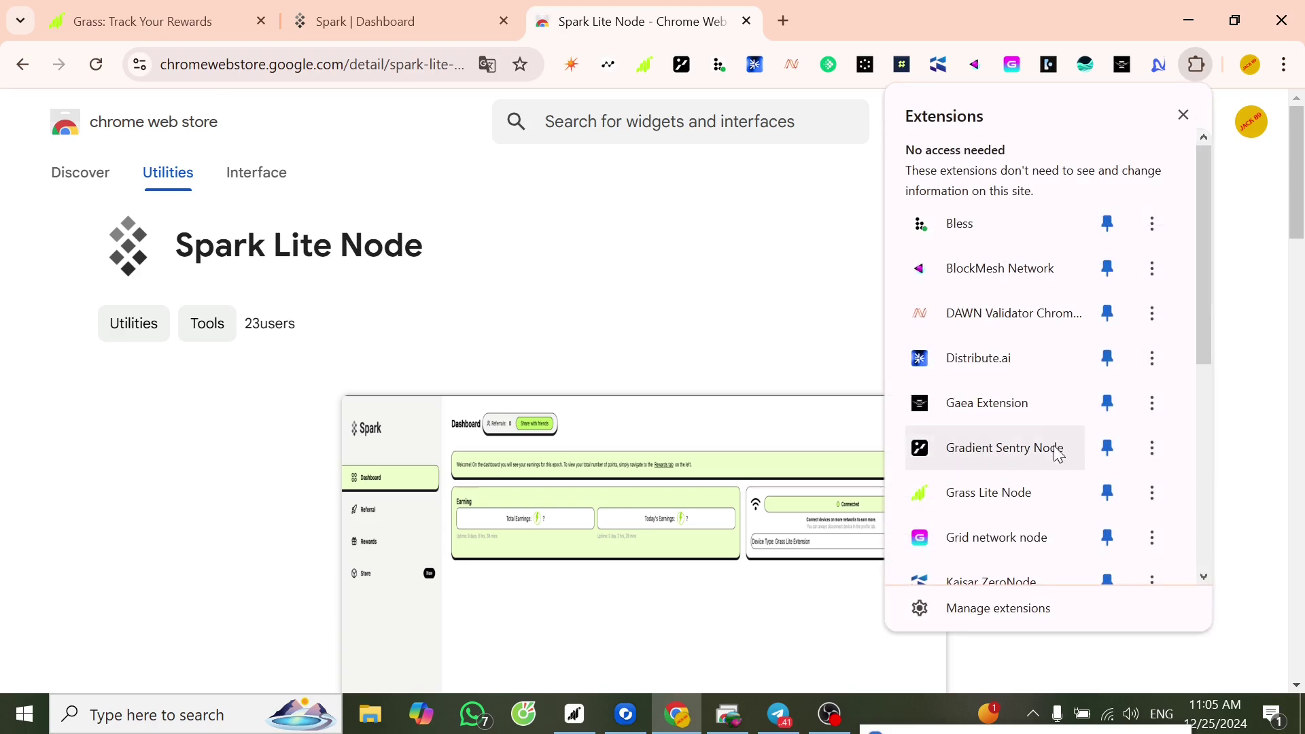
scroll(1054, 445, "down", 4)
left_click(1107, 428)
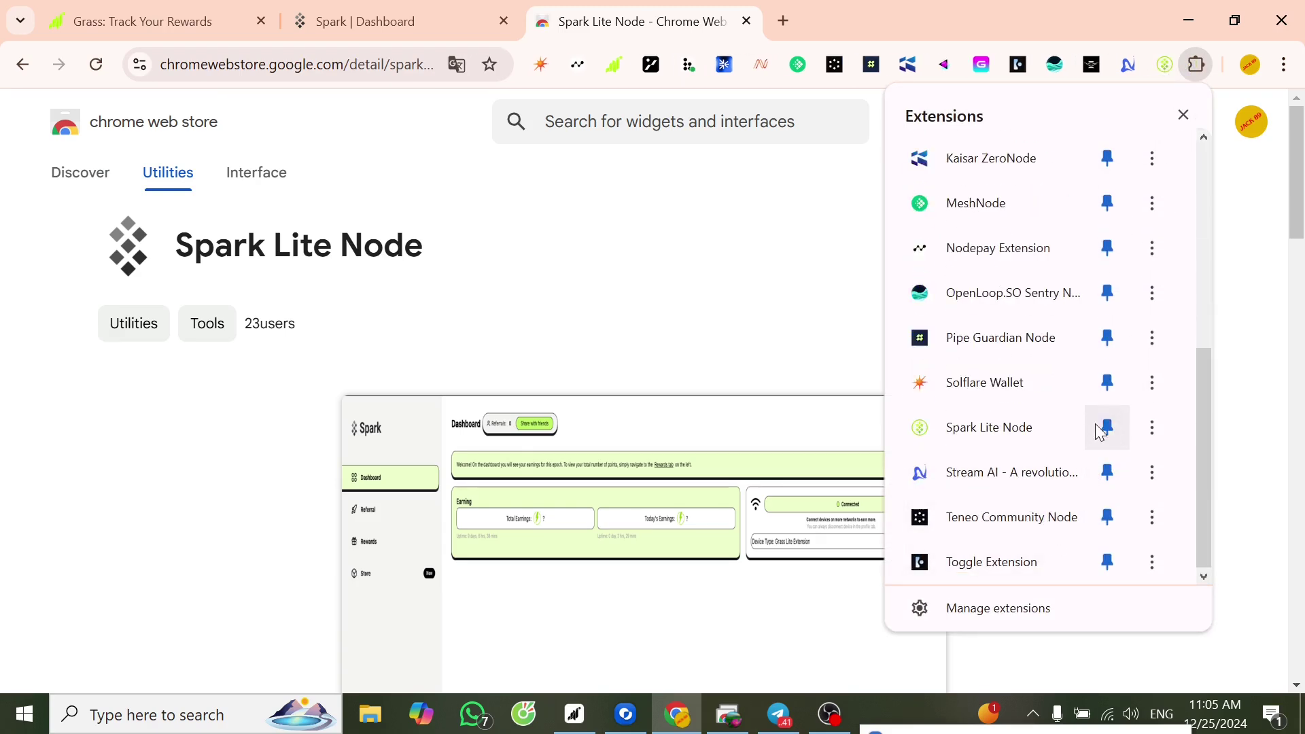
left_click(1157, 68)
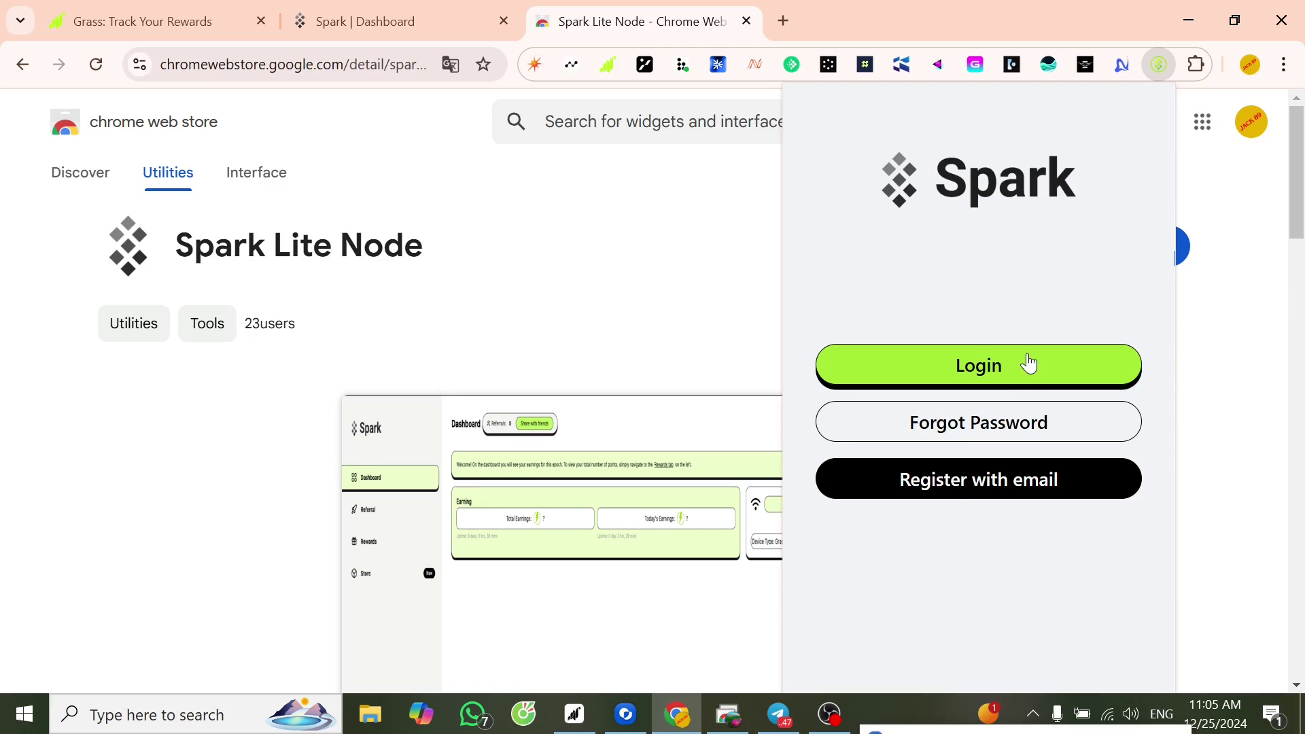
left_click(982, 368)
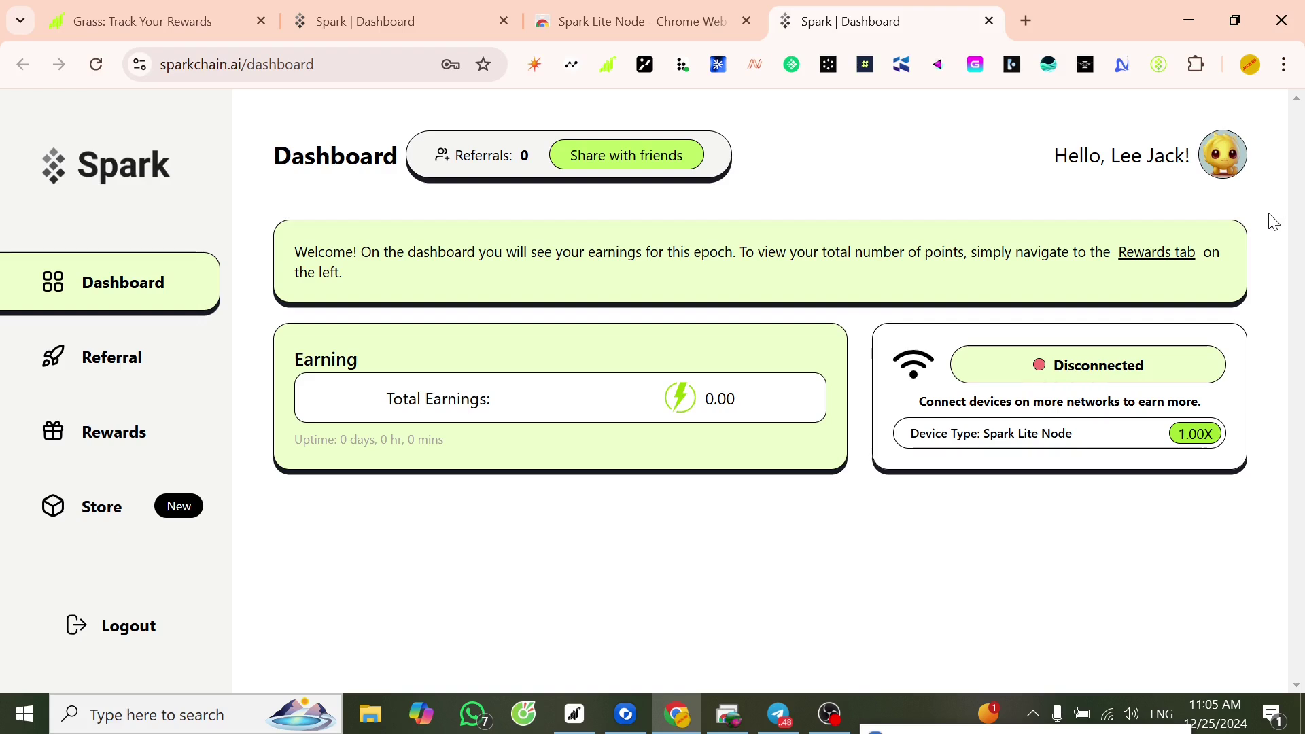
left_click(1157, 70)
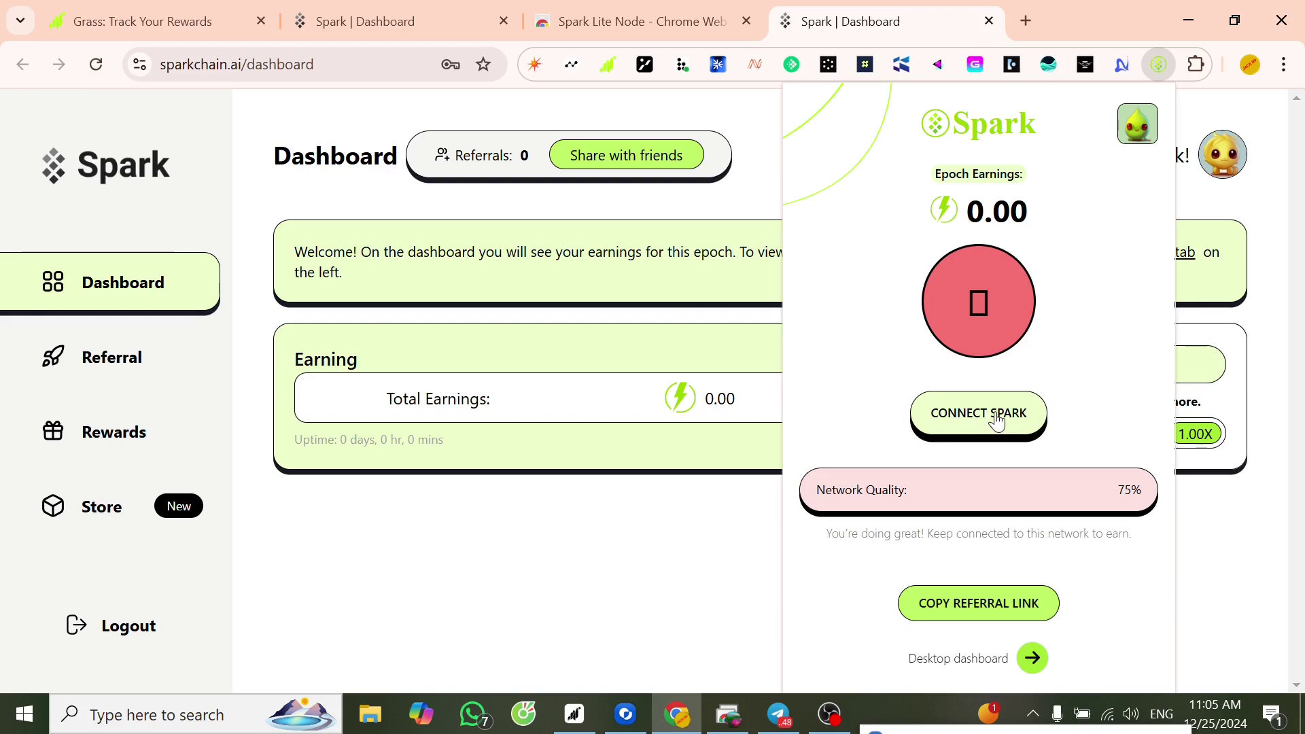
Step: Start connecting the node with CONNECT SPARK and close the extension popup
left_click(976, 417)
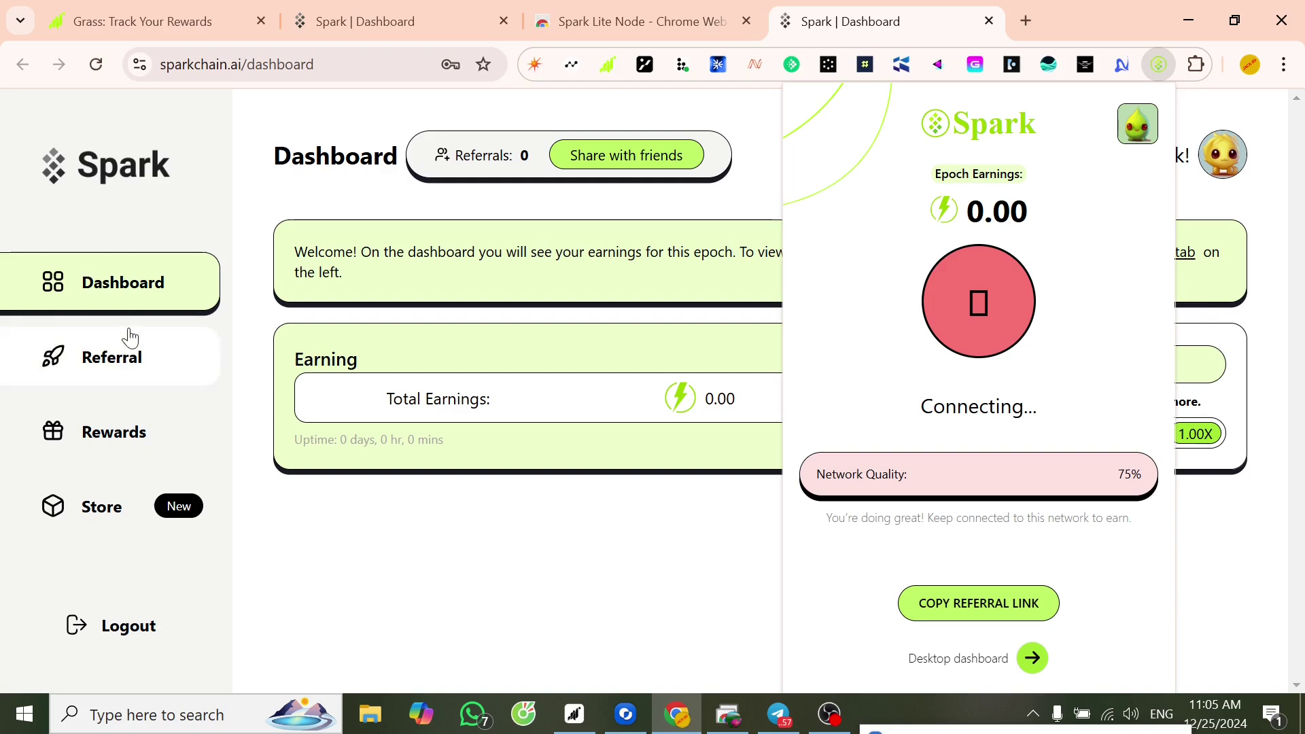
left_click(612, 530)
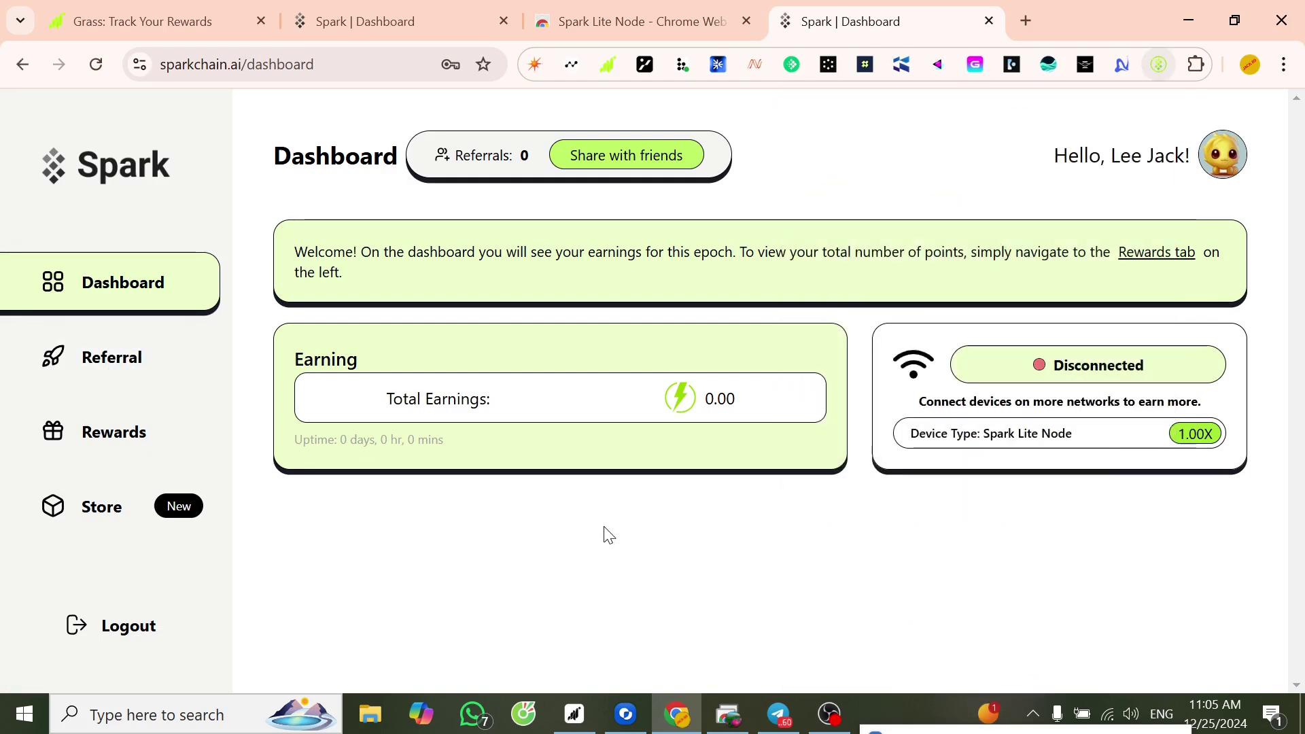
left_click(126, 376)
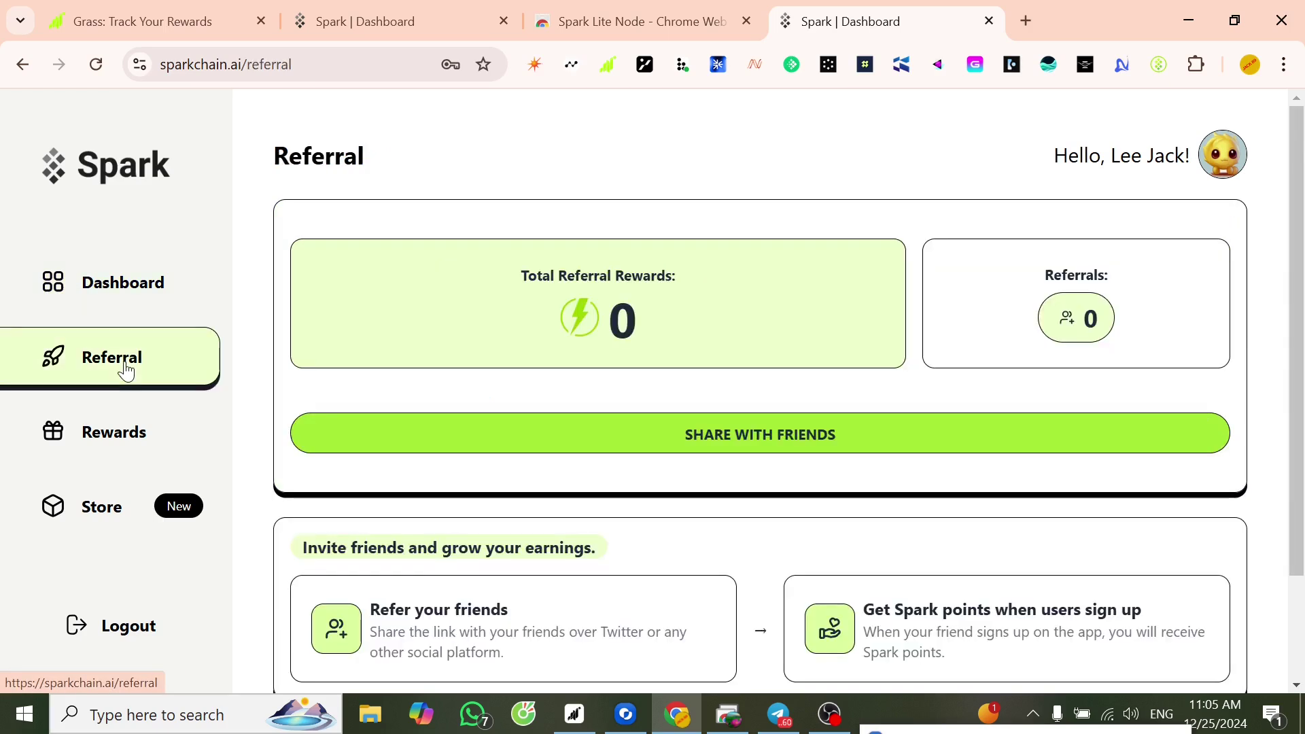
scroll(582, 358, "down", 2)
scroll(582, 358, "up", 2)
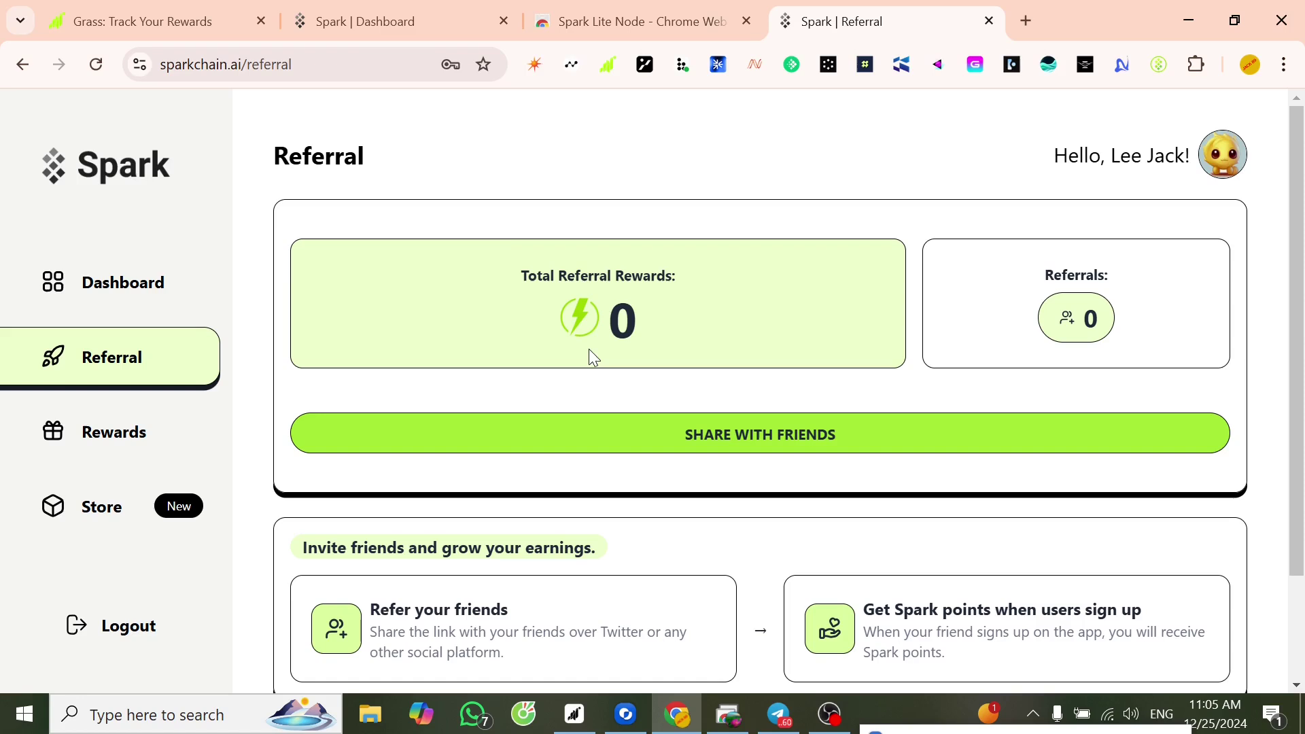
left_click(104, 281)
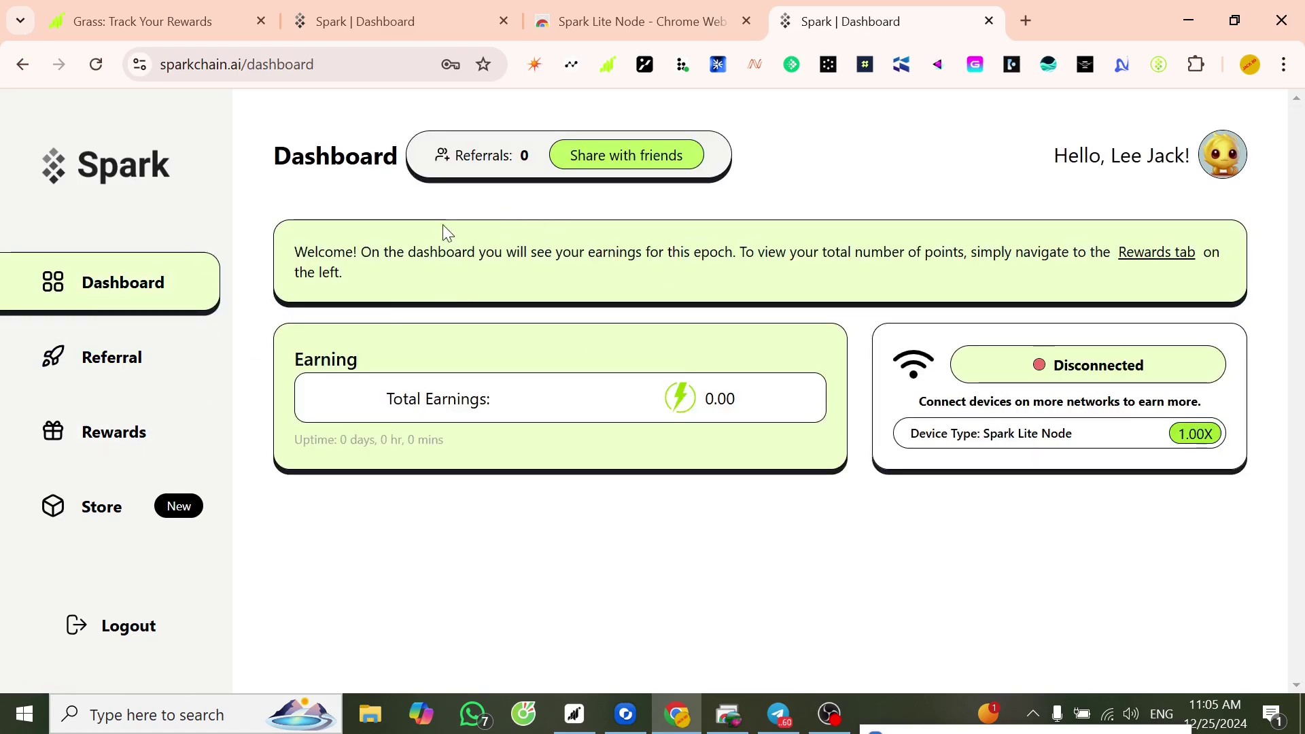
Step: Copy the account's referral link via Share with friends on the dashboard
left_click(646, 160)
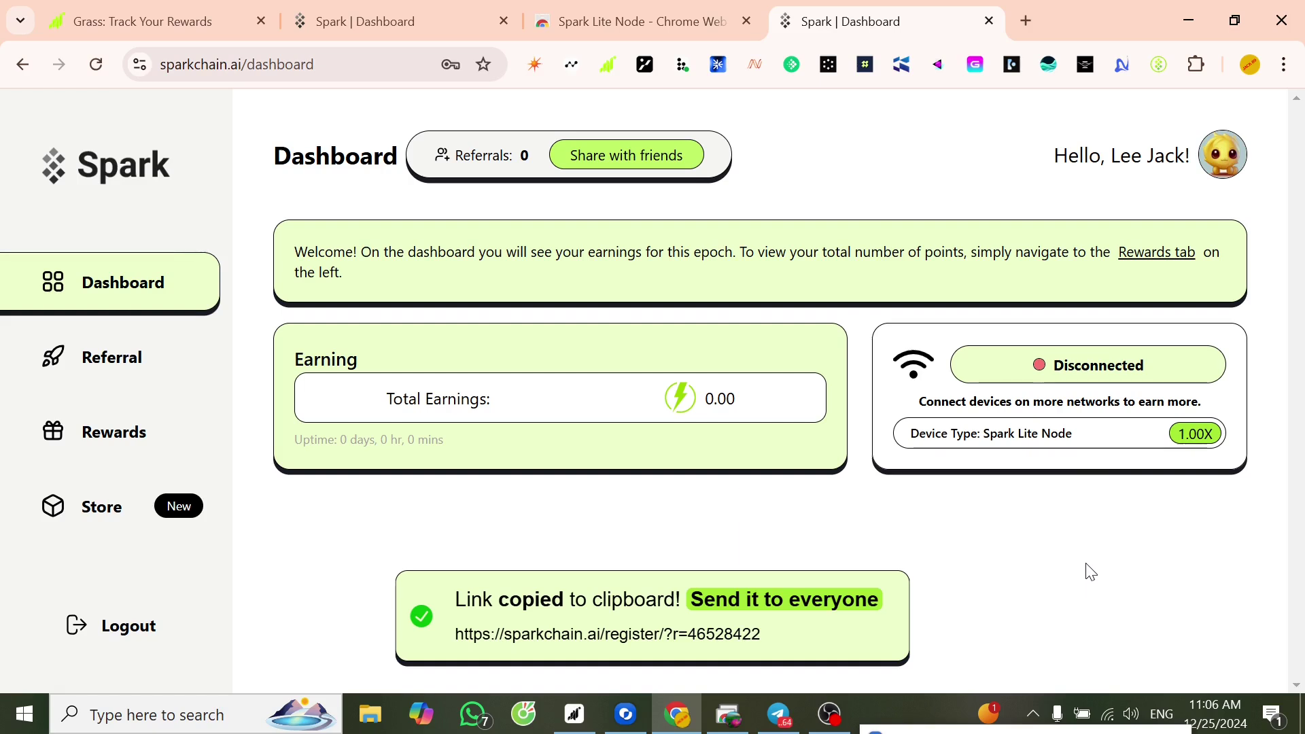
Step: Reopen the Spark Lite Node popup and start connecting the node again
left_click(1157, 65)
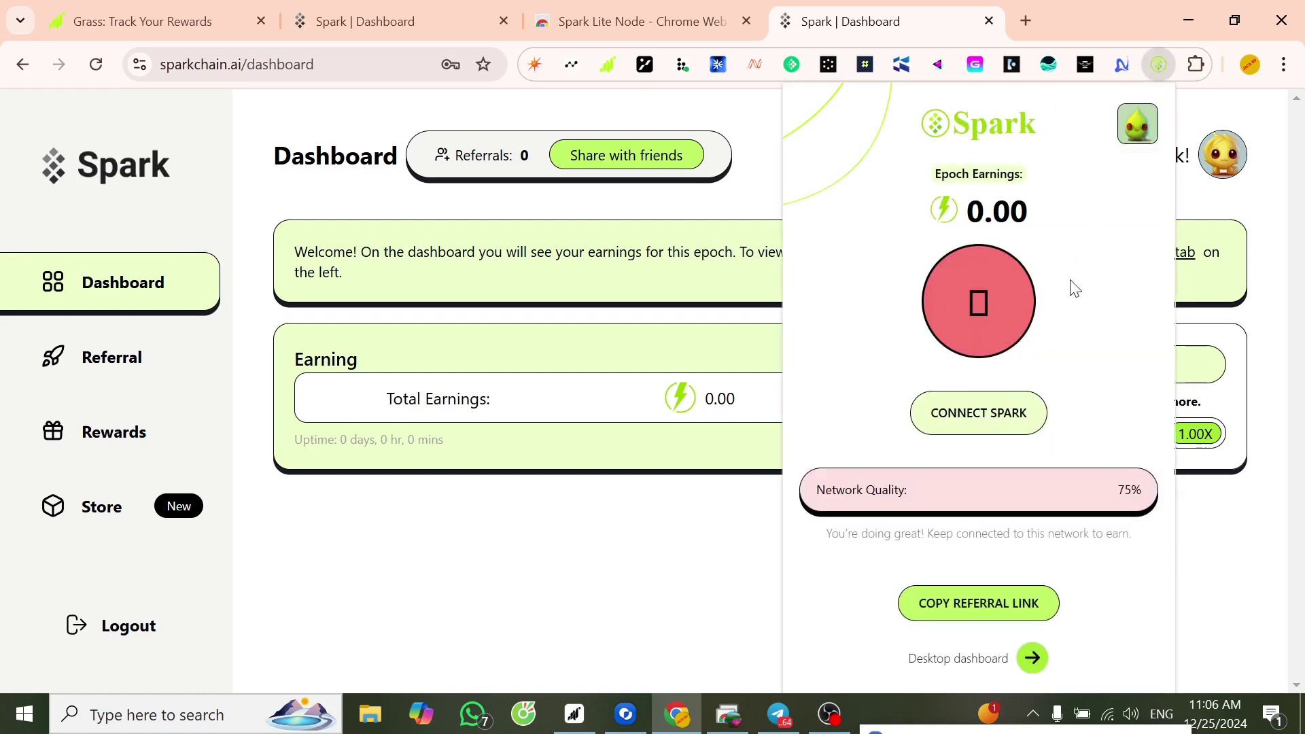
left_click(989, 411)
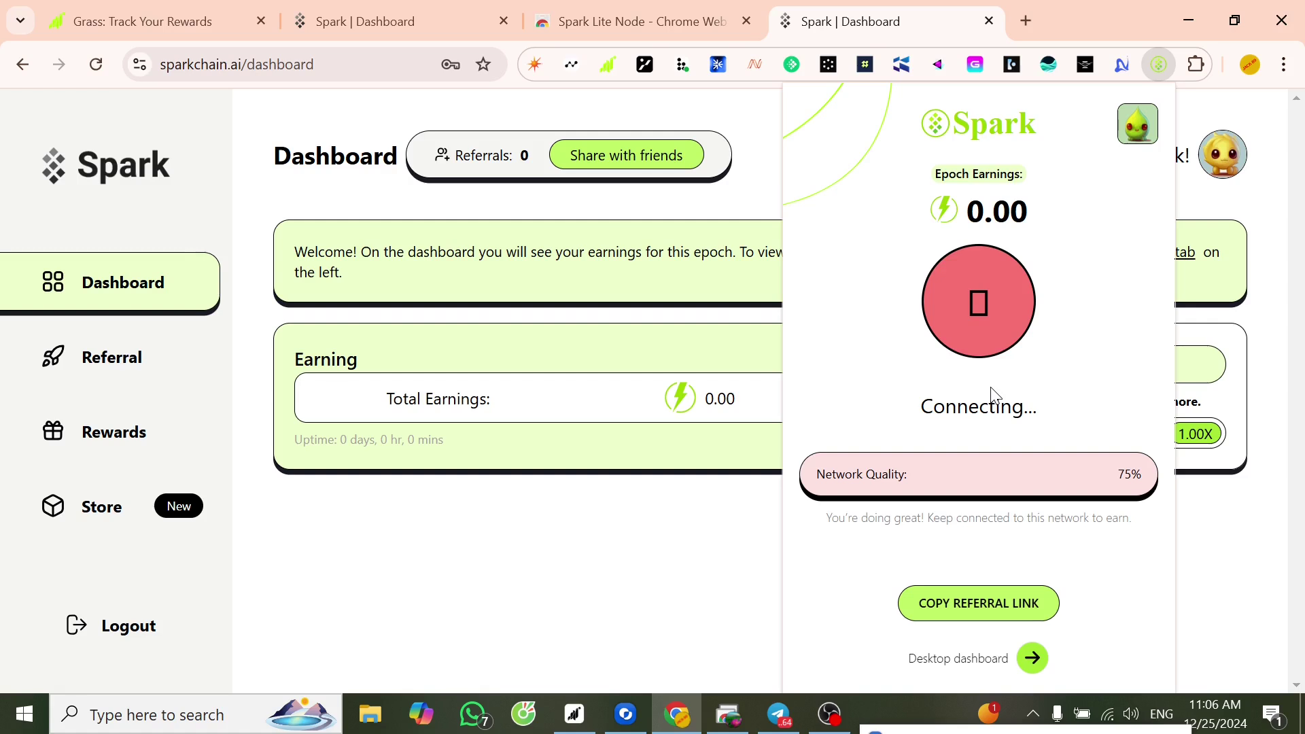